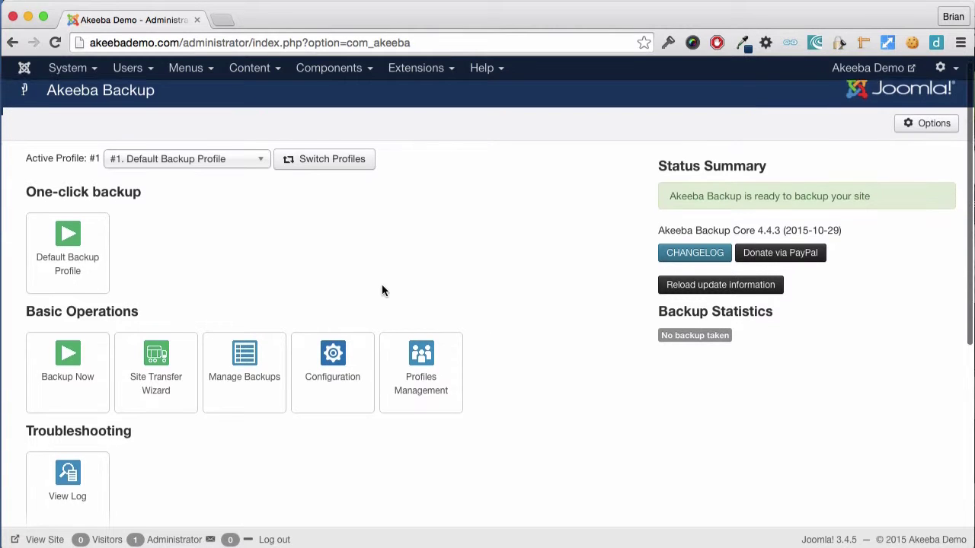
Step: Open Database Tables Exclusion and review the Joomla and phpBB tables listed
scroll(382, 291, down, 5)
scroll(381, 290, down, 1)
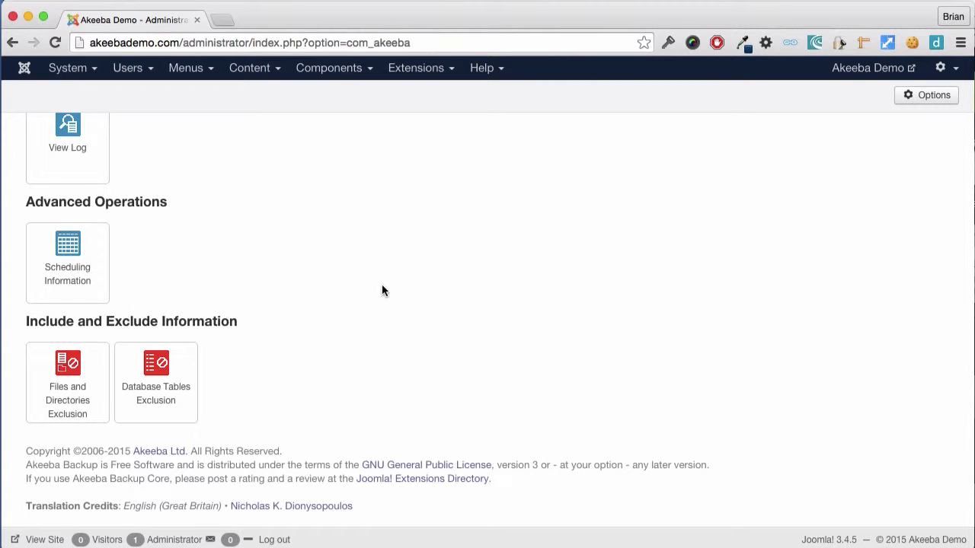
click(156, 390)
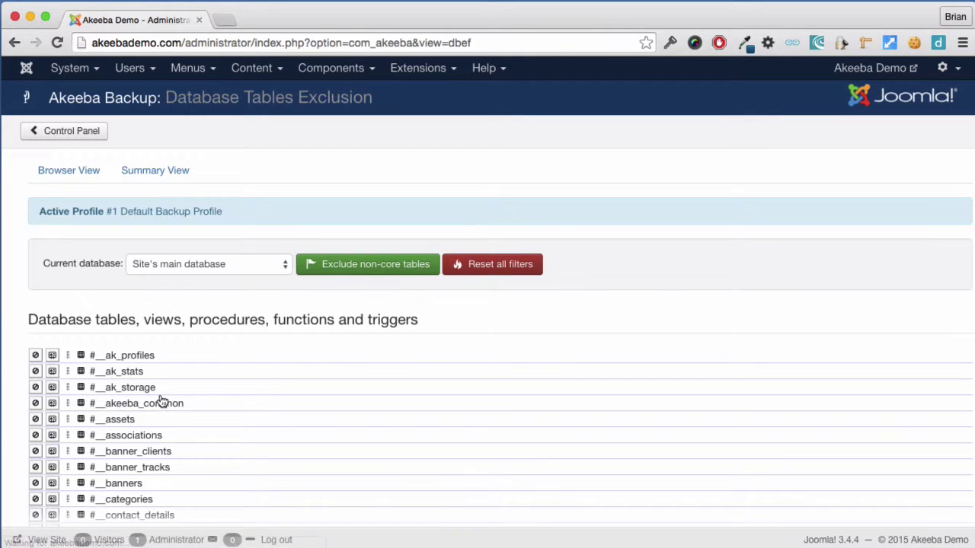
scroll(276, 383, down, 1)
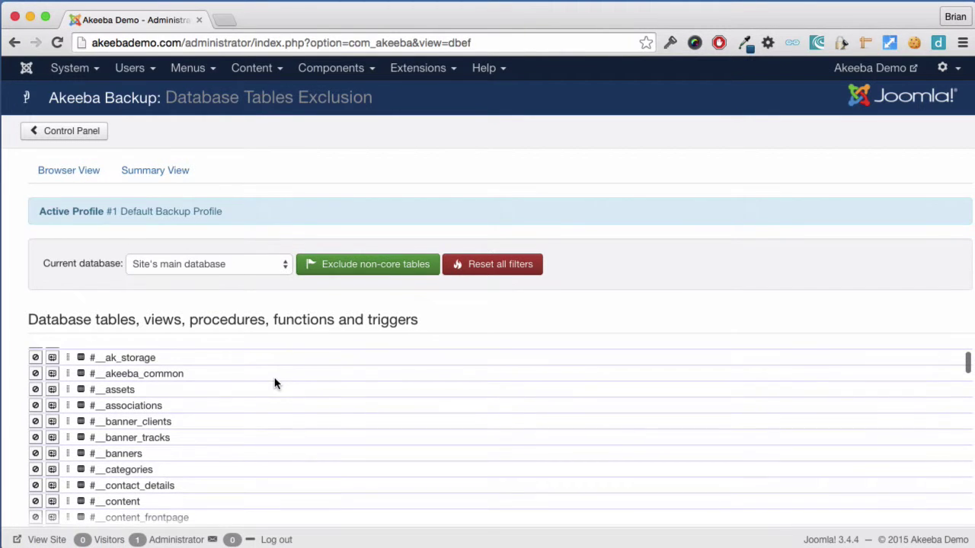
scroll(276, 383, down, 1)
scroll(276, 383, down, 1)
scroll(276, 383, down, 1)
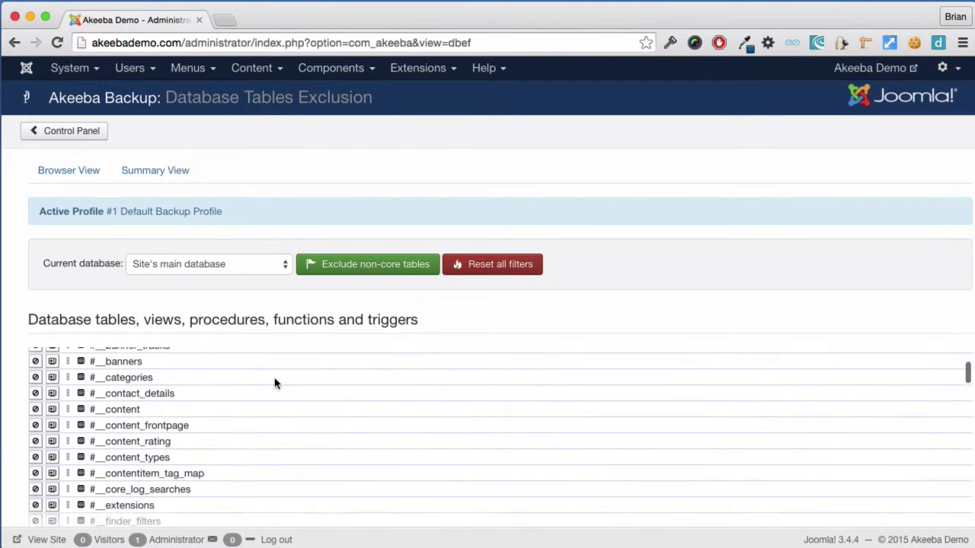
scroll(276, 384, down, 1)
scroll(276, 383, down, 1)
scroll(275, 383, down, 1)
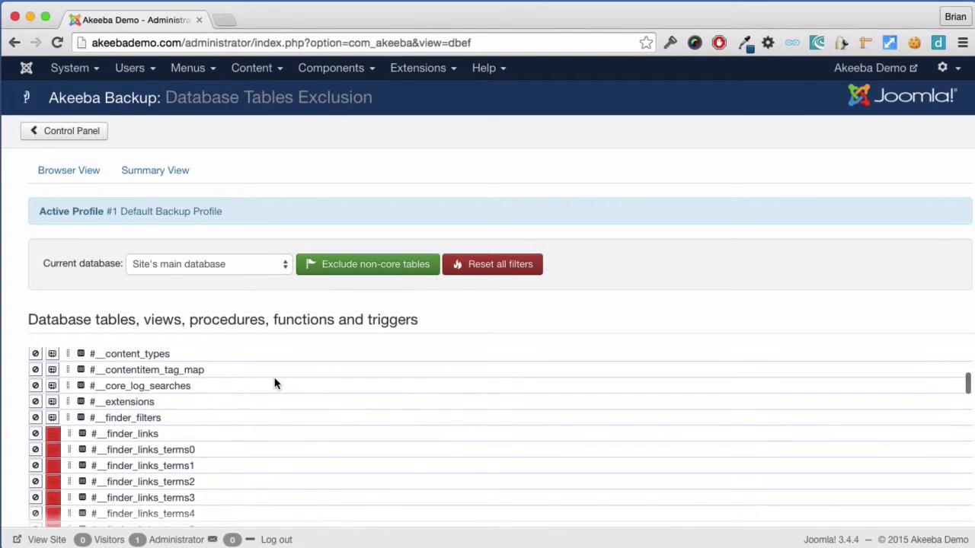
scroll(276, 383, down, 1)
scroll(276, 383, down, 1)
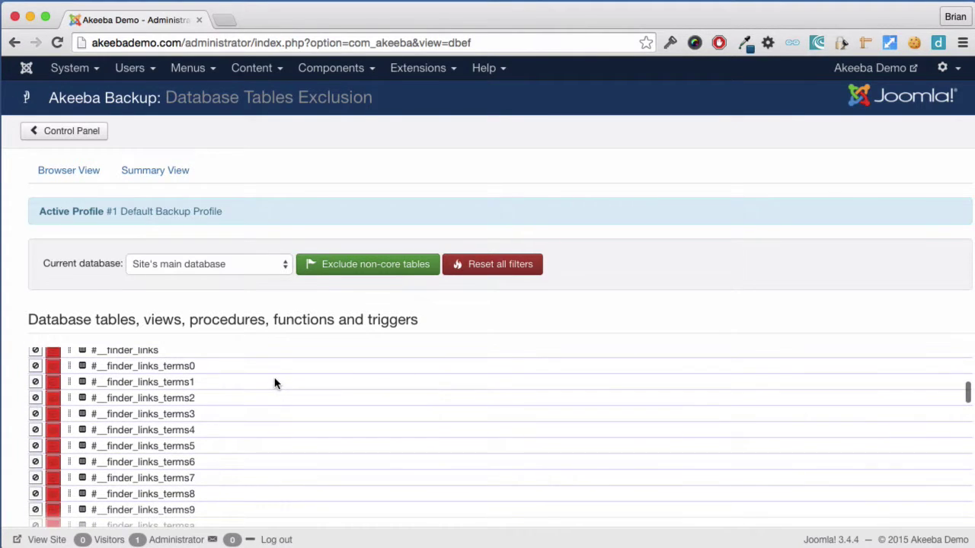
scroll(276, 383, down, 1)
scroll(275, 383, down, 2)
scroll(276, 383, down, 3)
scroll(276, 383, down, 3)
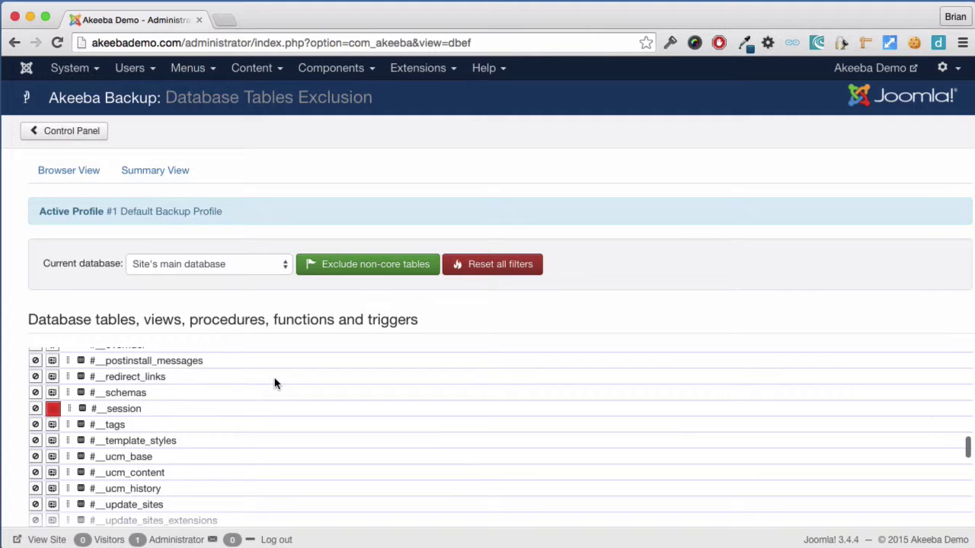
scroll(276, 383, down, 3)
scroll(276, 384, down, 3)
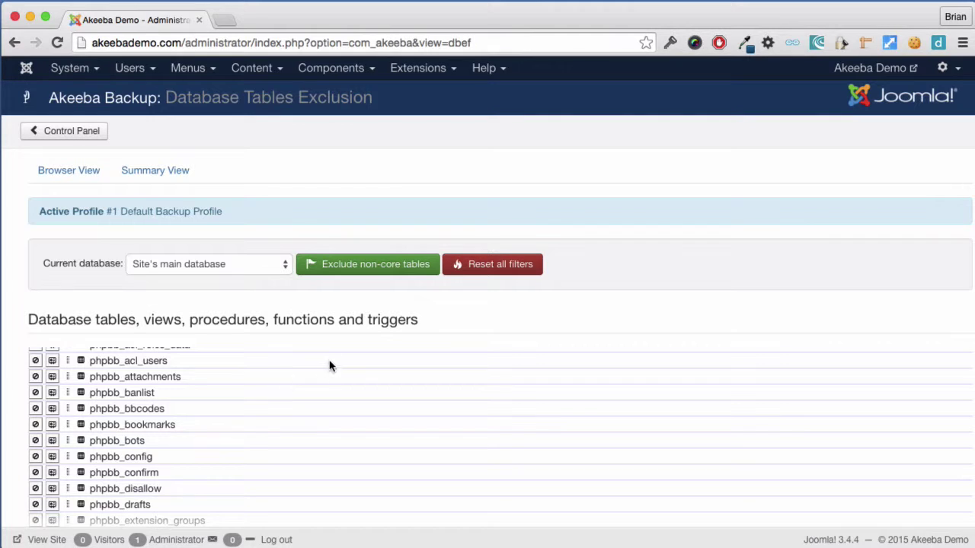
Step: Apply Exclude non-core tables and review which tables are now filtered
click(374, 273)
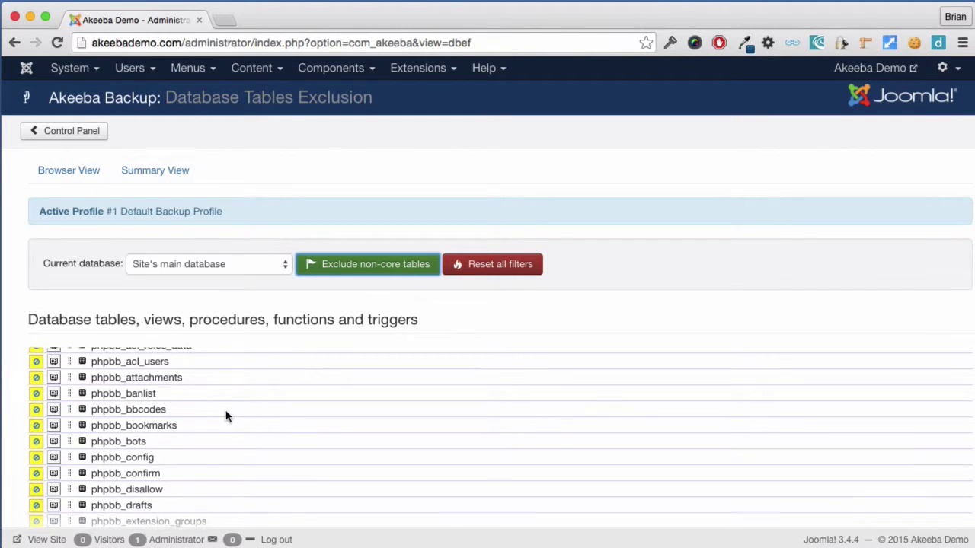
scroll(226, 416, up, 10)
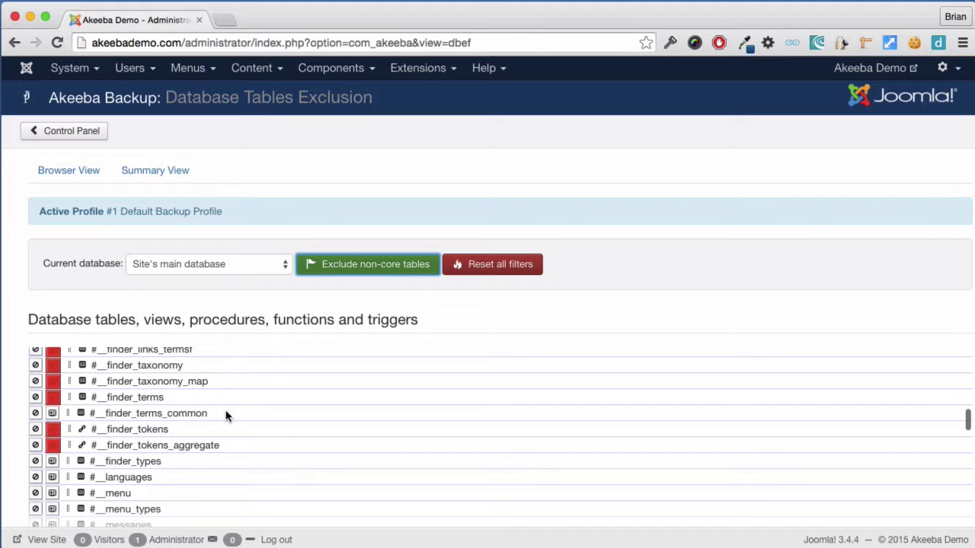
scroll(225, 415, up, 2)
scroll(226, 415, up, 3)
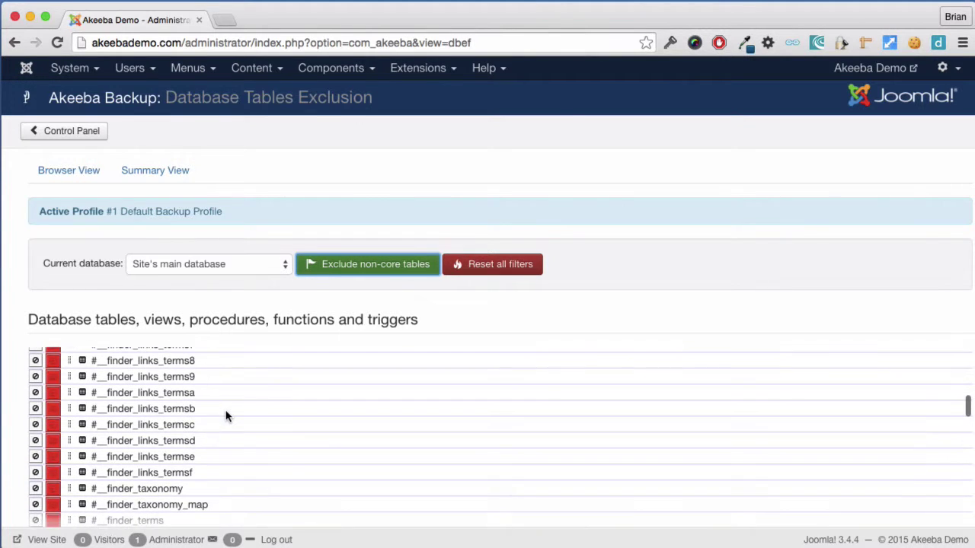
scroll(226, 416, up, 3)
scroll(226, 416, up, 3)
scroll(225, 416, up, 1)
scroll(226, 416, up, 2)
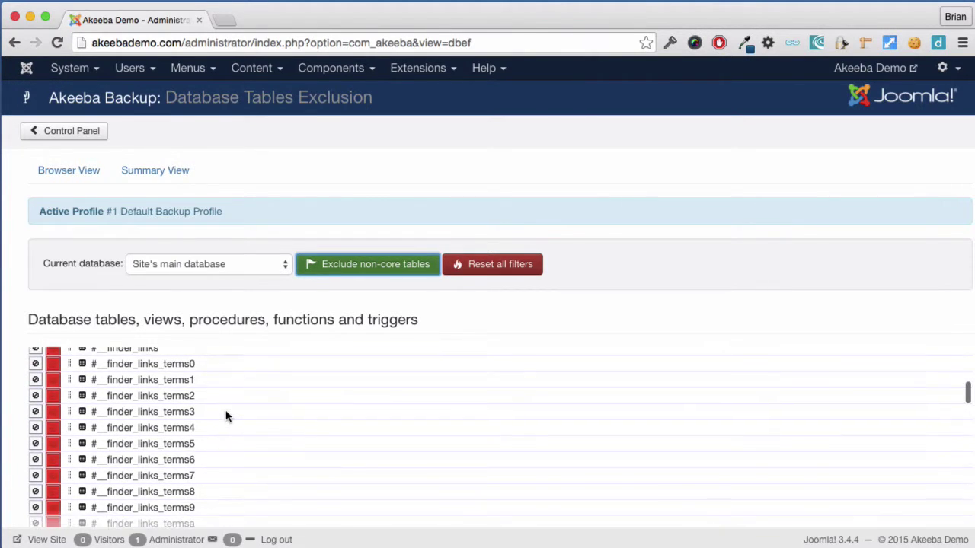
scroll(225, 416, up, 2)
scroll(226, 416, up, 1)
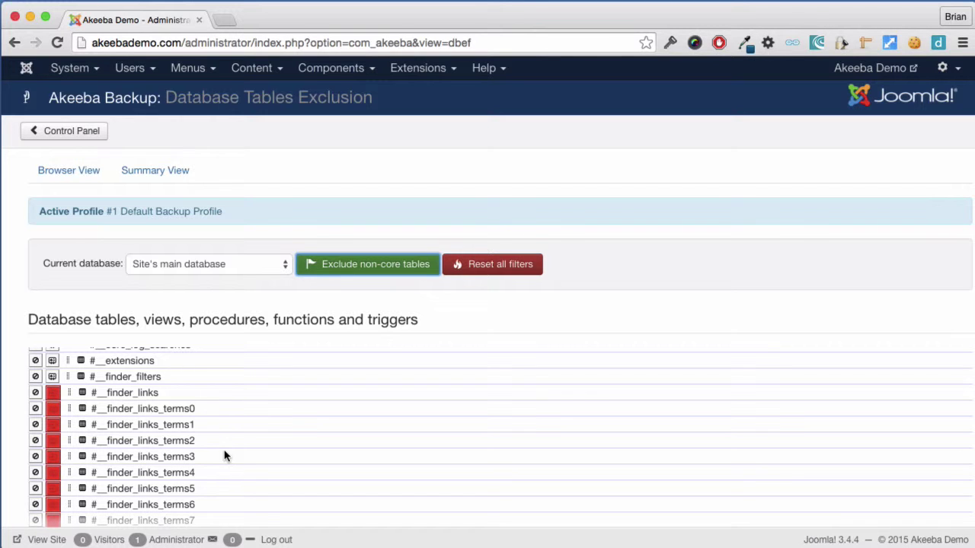
scroll(226, 456, down, 2)
scroll(225, 455, down, 1)
scroll(226, 455, down, 1)
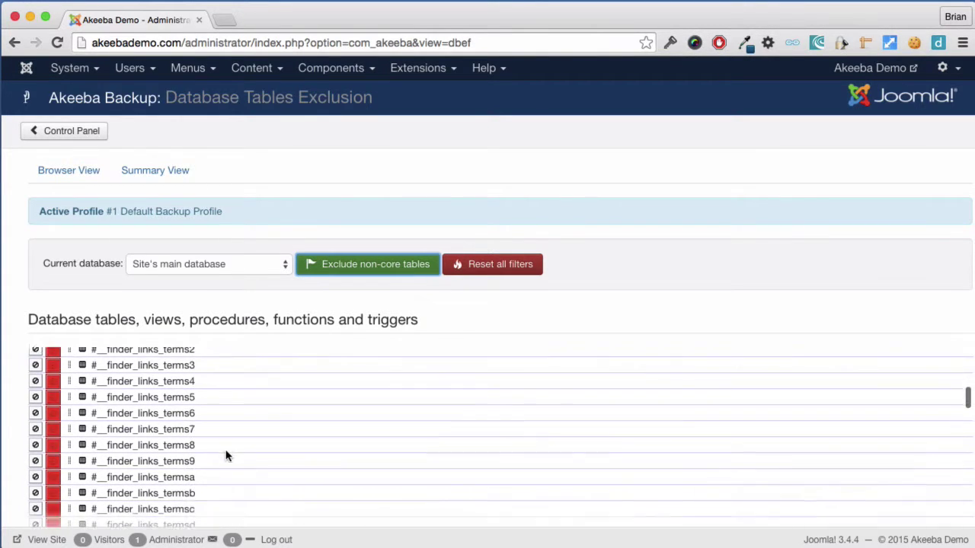
scroll(225, 456, down, 2)
scroll(225, 456, down, 1)
scroll(226, 456, down, 1)
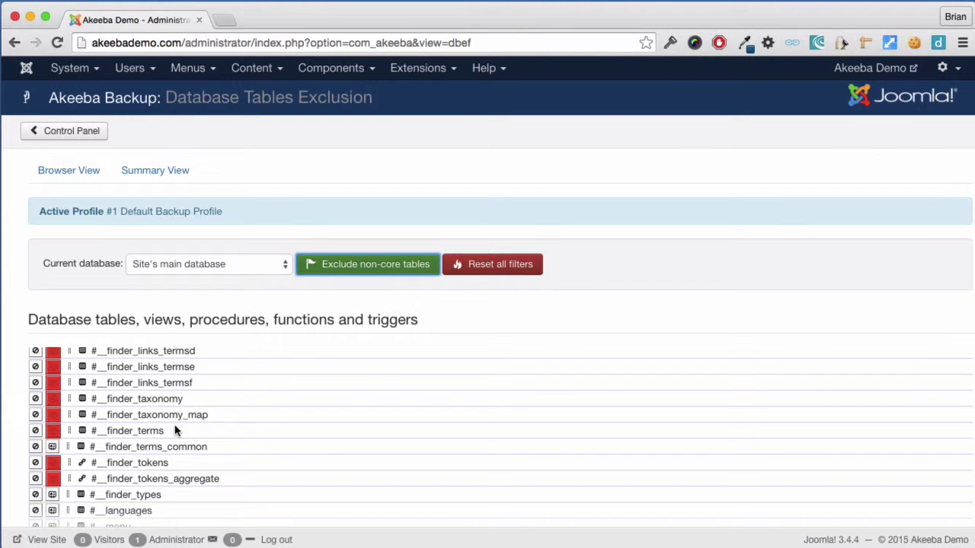
Step: In the table filter summary, remove the exclusion on phpbb_log
click(159, 175)
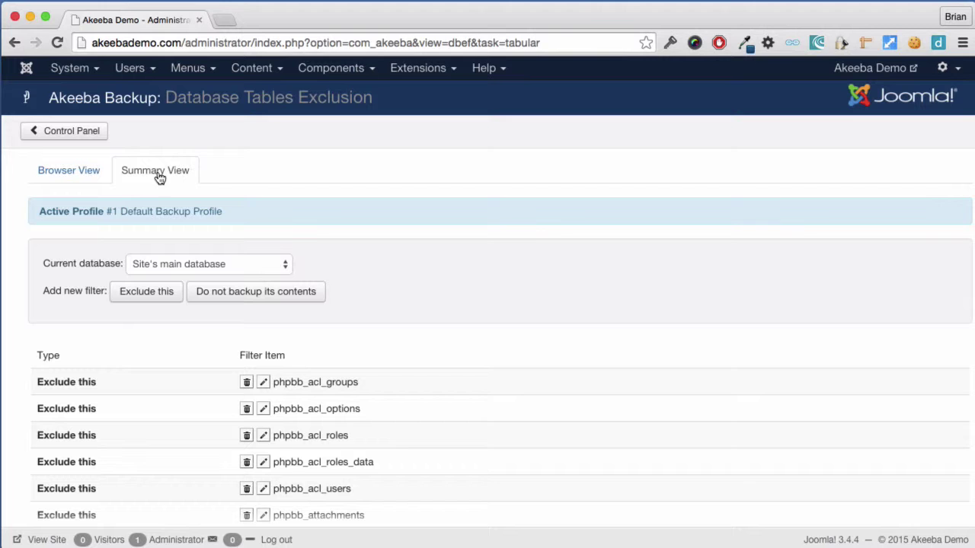
scroll(396, 438, down, 3)
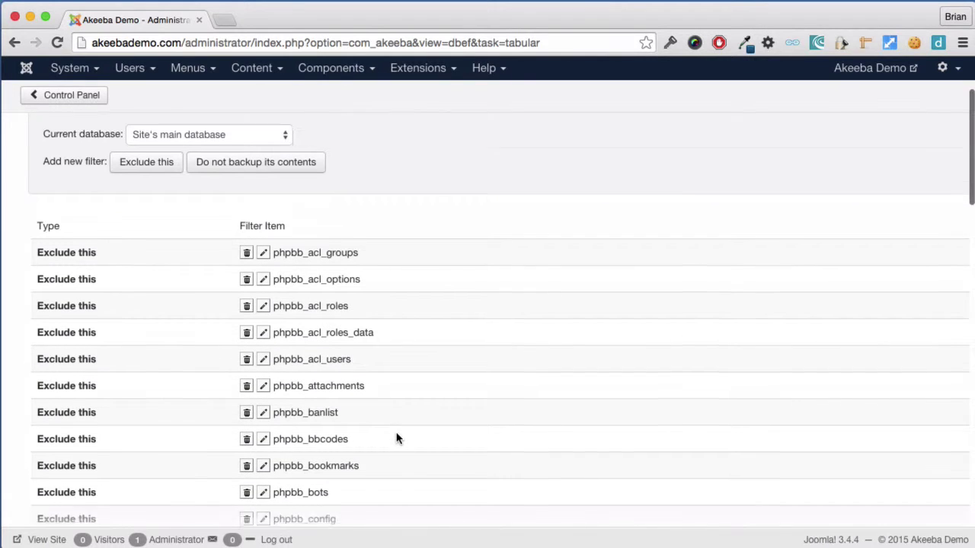
scroll(396, 438, down, 3)
scroll(396, 438, down, 1)
scroll(396, 438, down, 1)
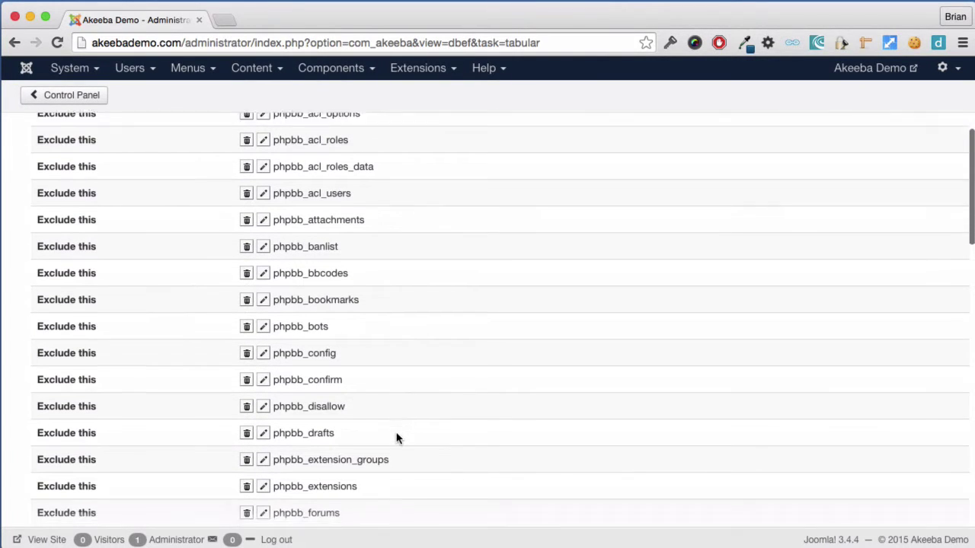
scroll(396, 437, down, 1)
scroll(397, 438, down, 3)
scroll(396, 438, down, 4)
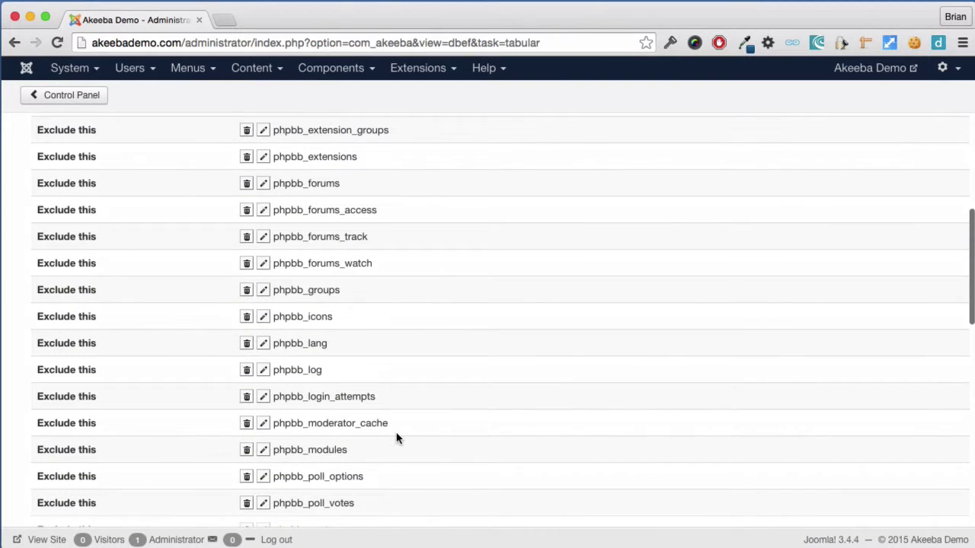
scroll(396, 438, down, 2)
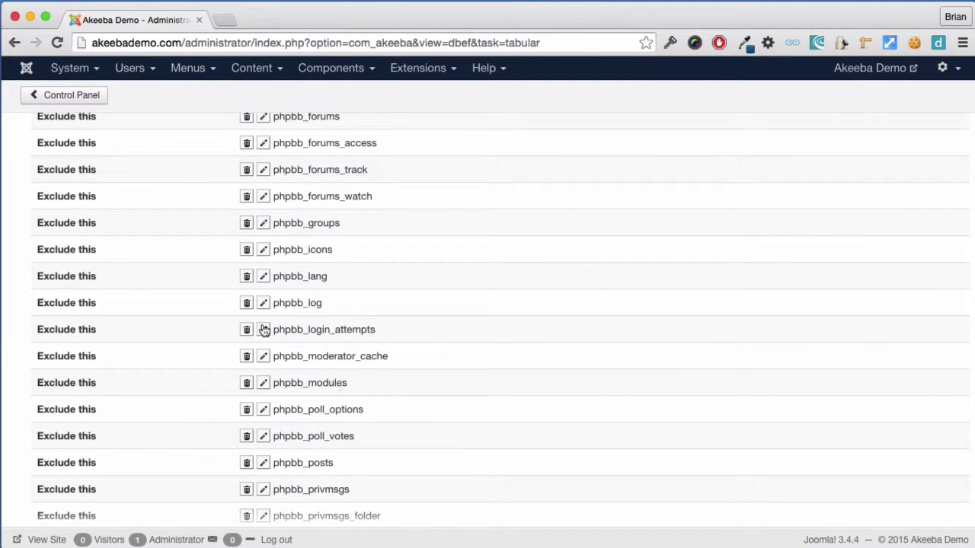
click(247, 304)
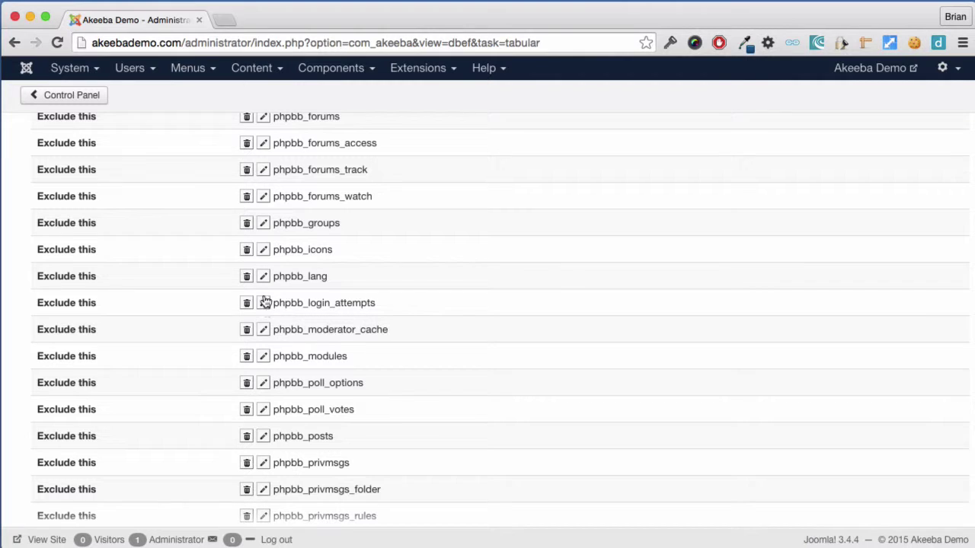
Step: Open Files and Directories Exclusion and review the site root, where cache, logs and tmp are excluded
click(92, 93)
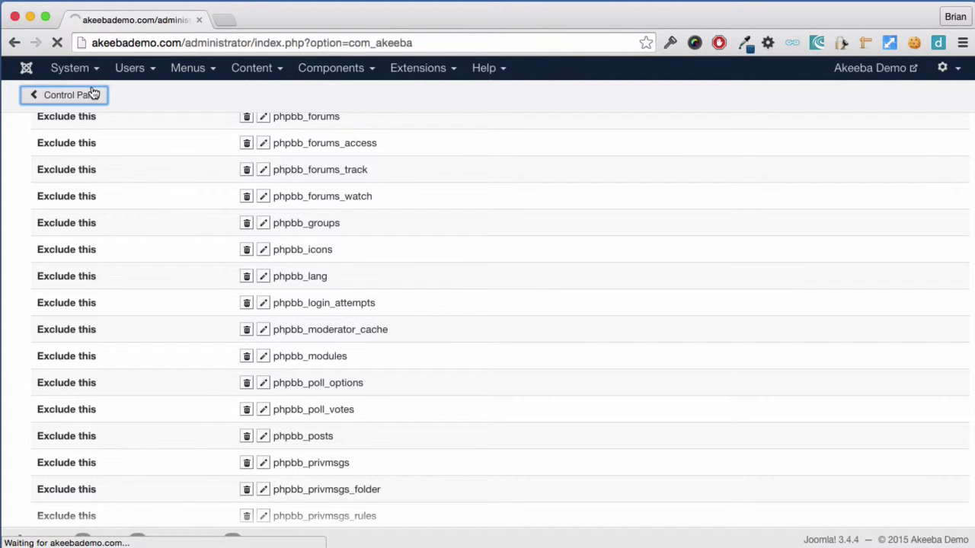
scroll(172, 235, down, 4)
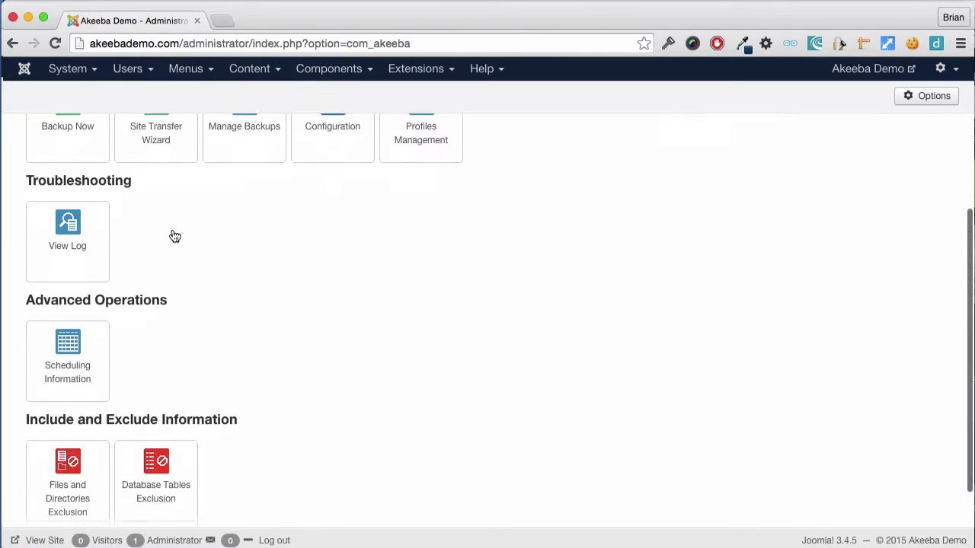
scroll(173, 235, down, 1)
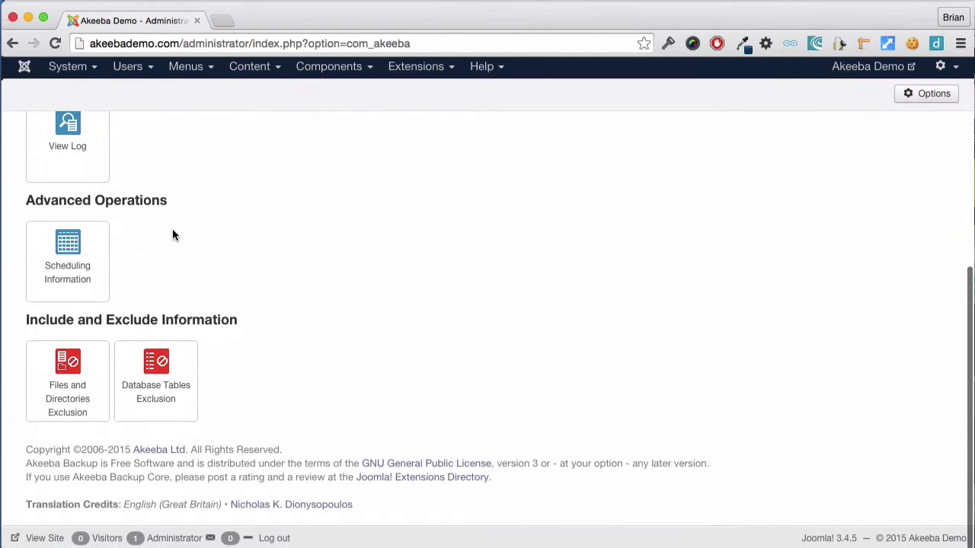
click(82, 409)
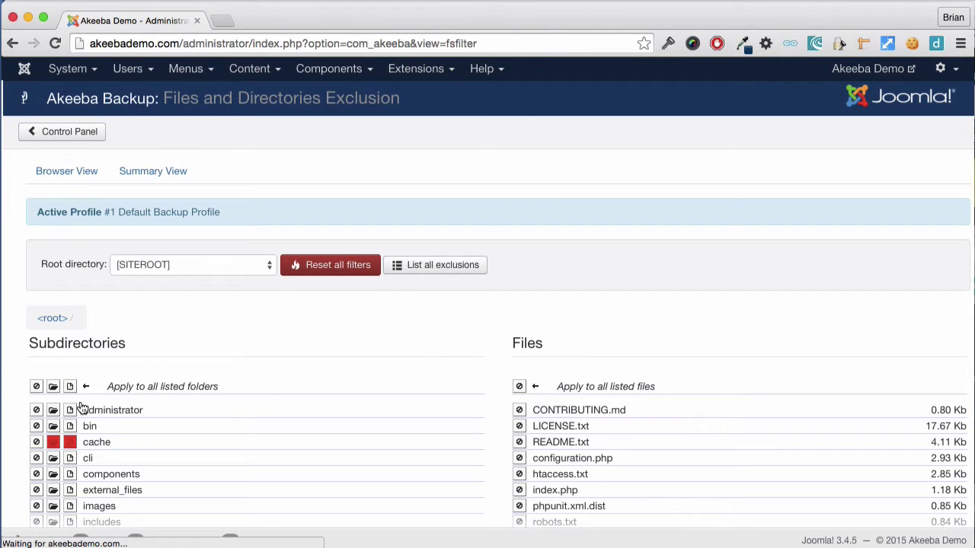
scroll(276, 410, down, 1)
scroll(276, 411, down, 1)
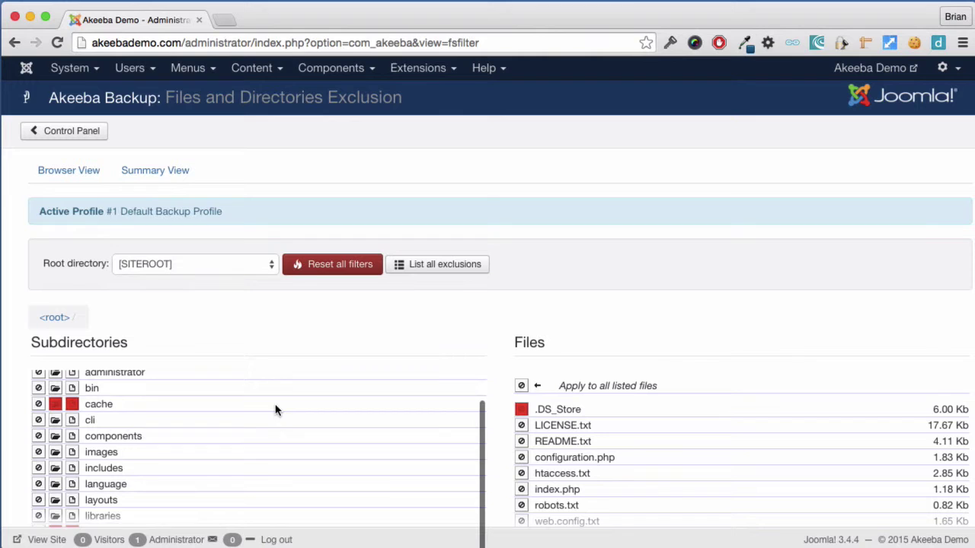
scroll(276, 411, up, 1)
scroll(546, 274, down, 3)
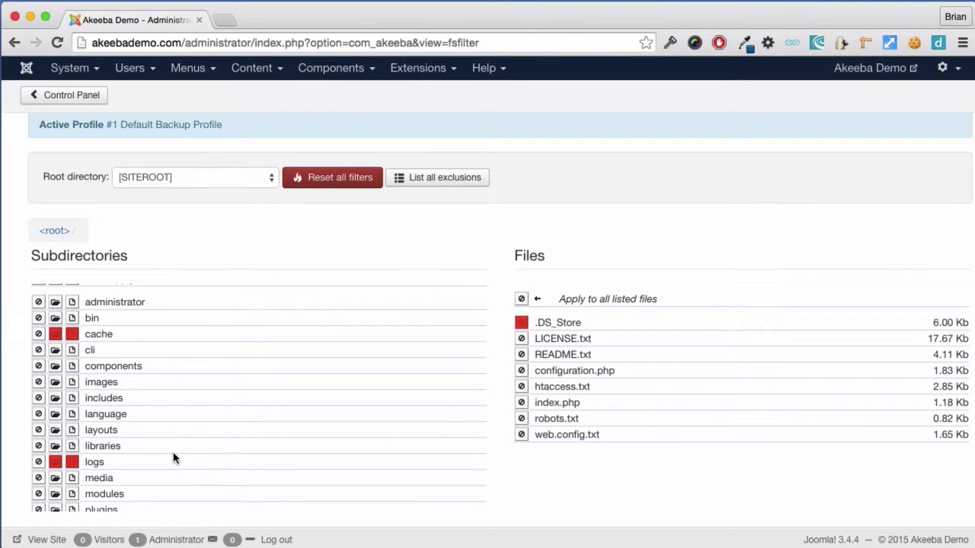
scroll(173, 458, down, 1)
scroll(174, 458, down, 1)
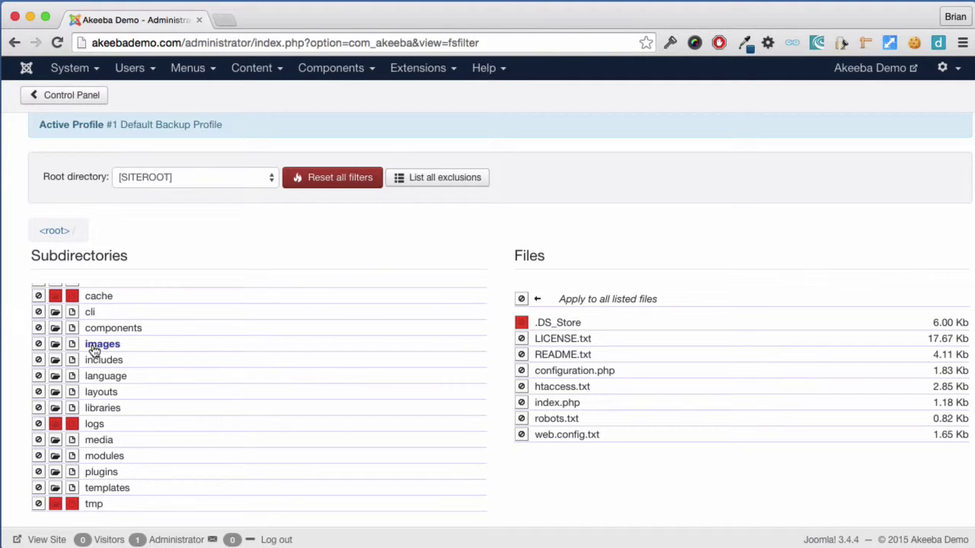
Step: Inside images, exclude the videos and downloads folders and Web-and-Mobile-TRENDS-2013.pdf
click(122, 344)
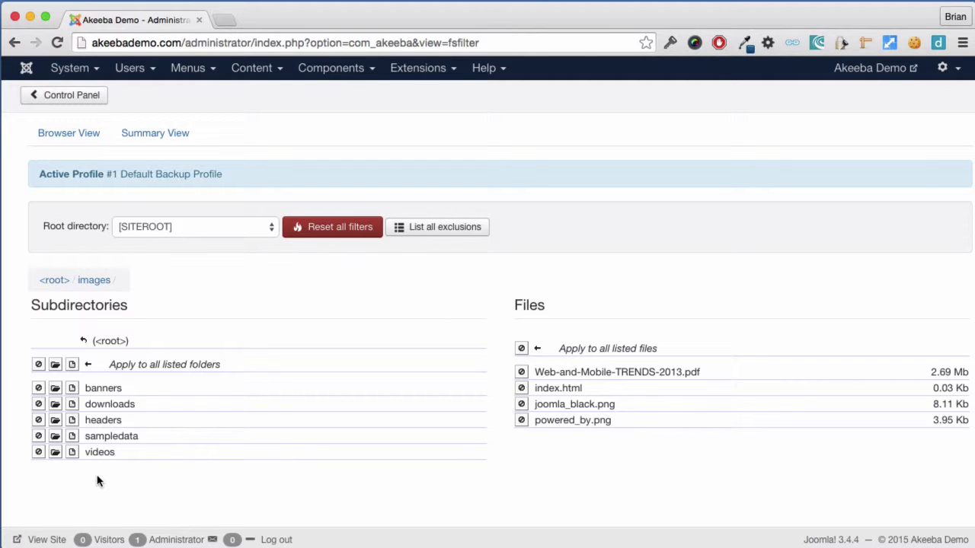
click(39, 452)
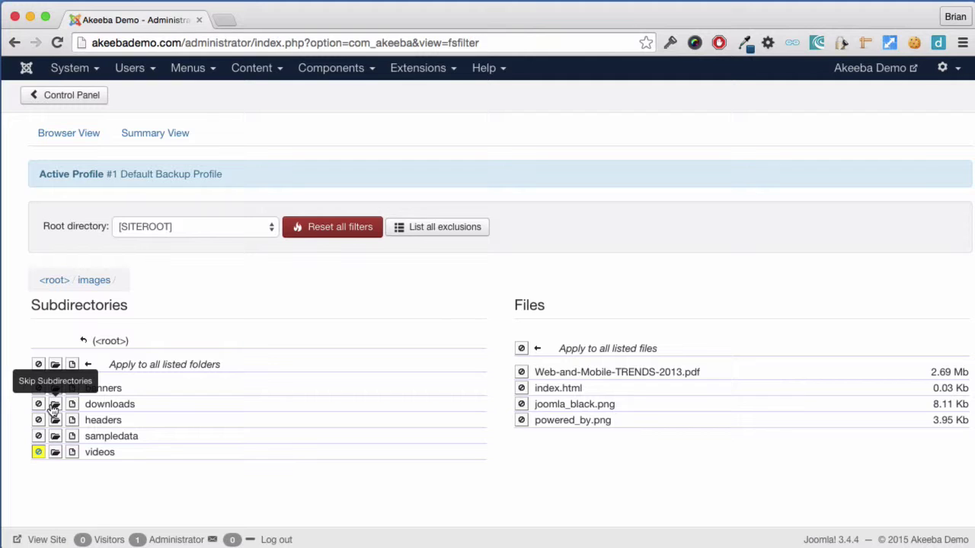
click(38, 405)
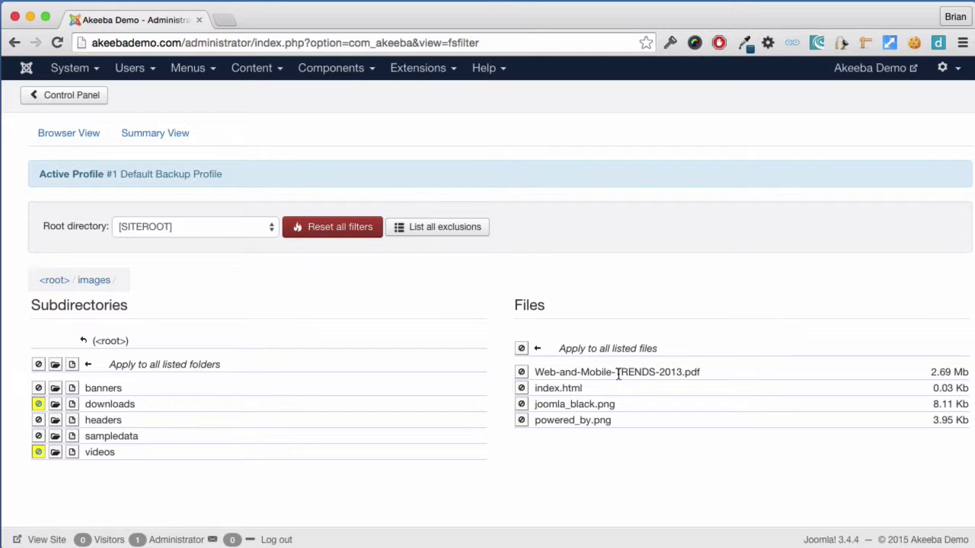
click(522, 373)
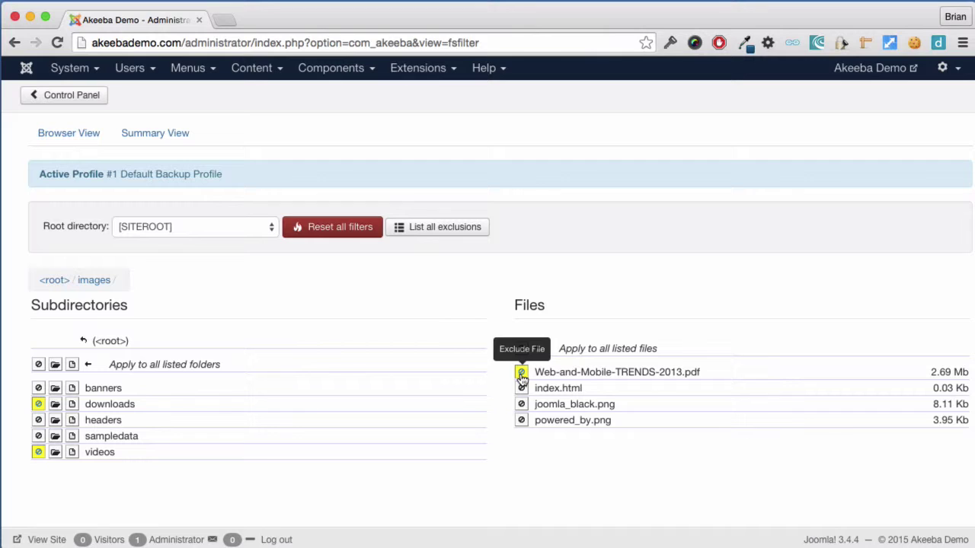
Step: Show the summary of all file and directory exclusions to confirm the three filters
click(449, 228)
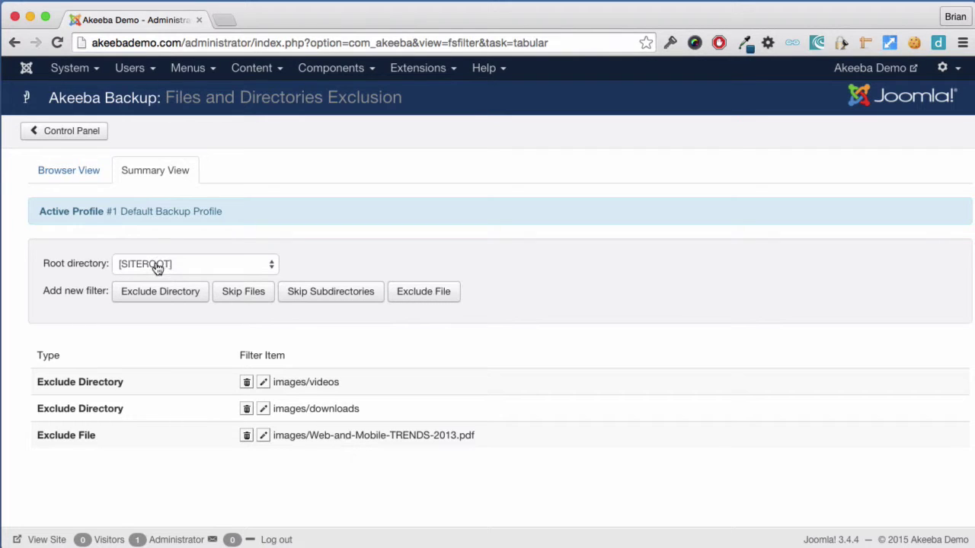
Step: Return to the Akeeba Backup control panel
click(85, 131)
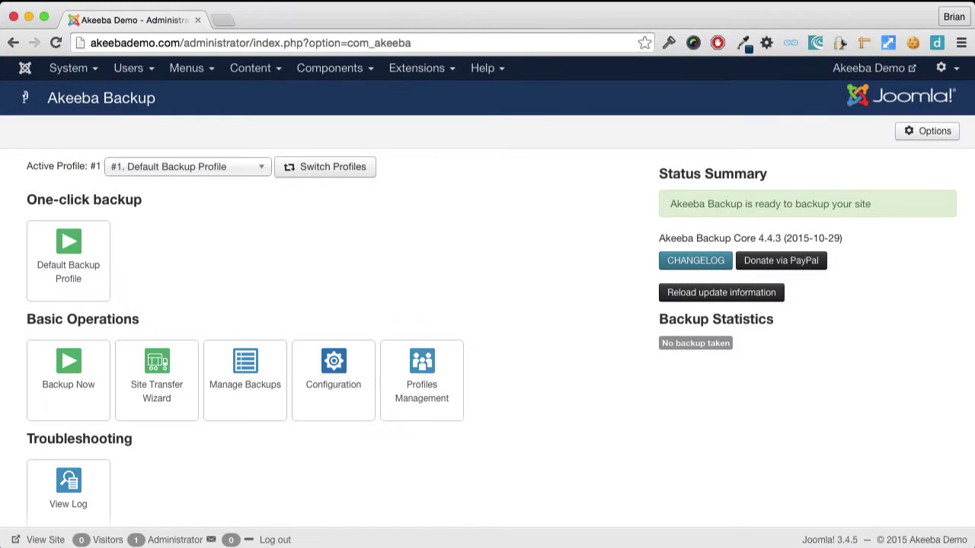